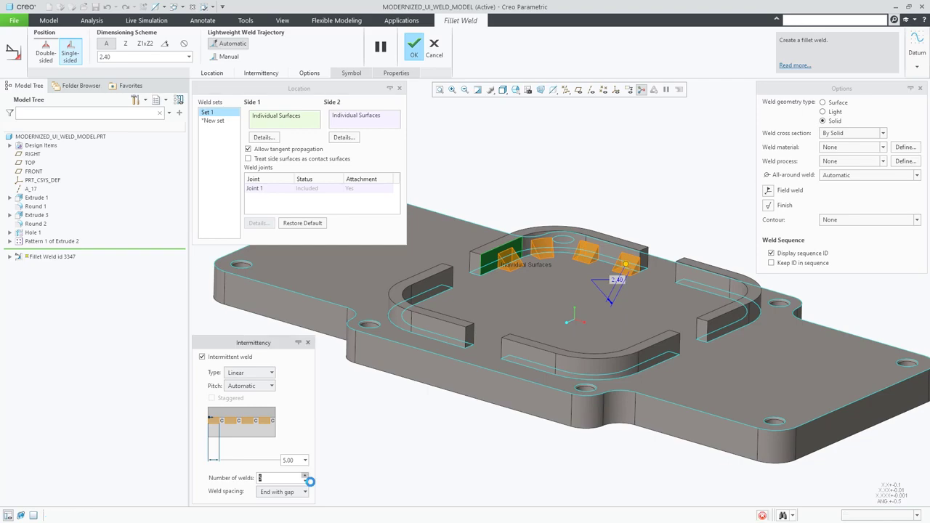
Show the weld spacing end options for the five intermittent fillet welds.
left_click(305, 491)
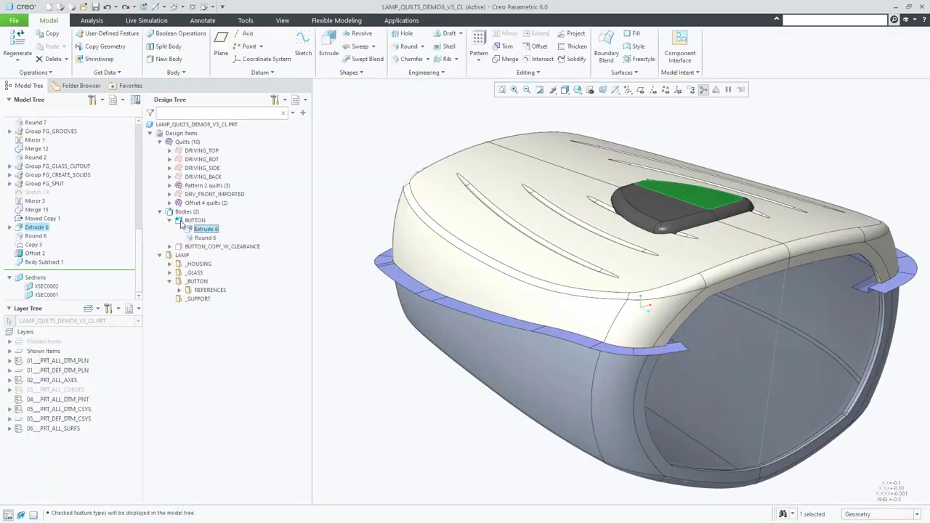
Move the button bodies into _BUTTON and regroup housing quilts under DRV_SRFS_HOUSING.
left_click_drag(197, 250, 205, 283)
left_click(169, 220)
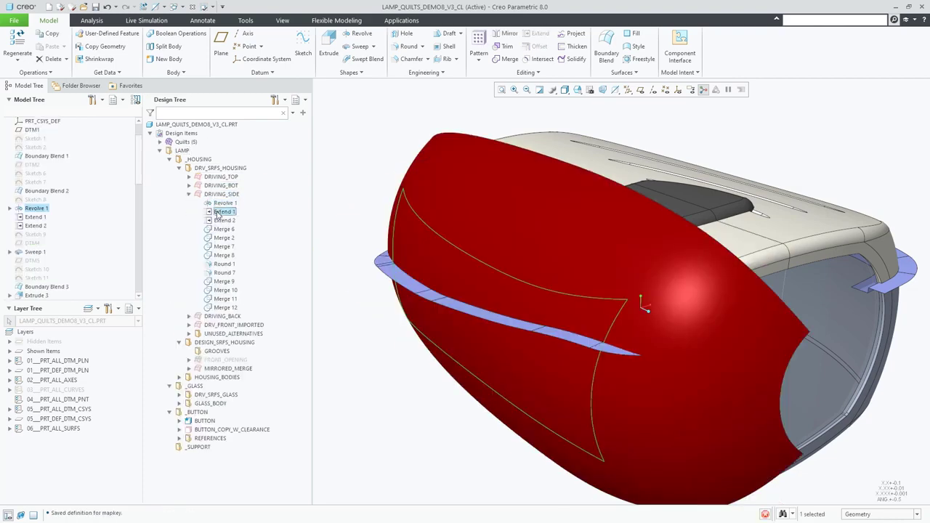
left_click(222, 238)
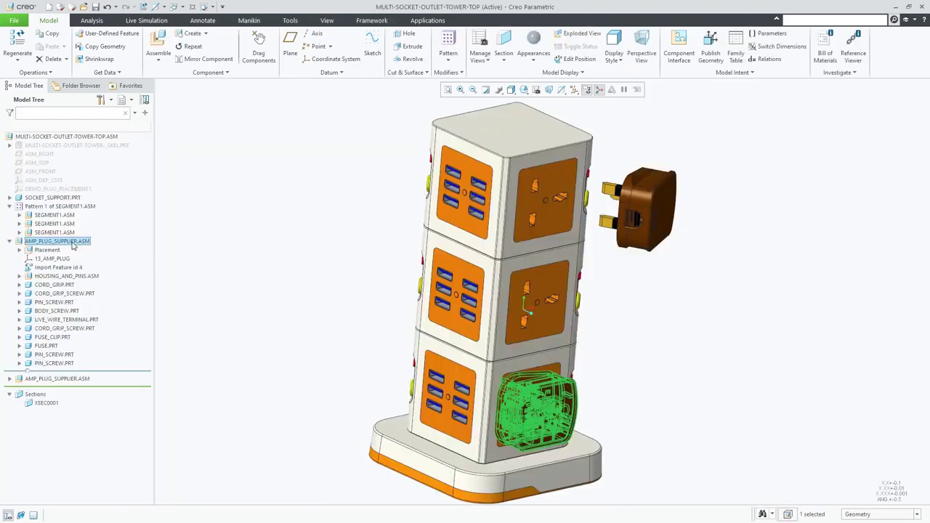
Embed the AMP_PLUG_SUPPLIER.ASM components, previewing which ones get embedded, then open the symbol gallery.
right_click(73, 245)
left_click(215, 404)
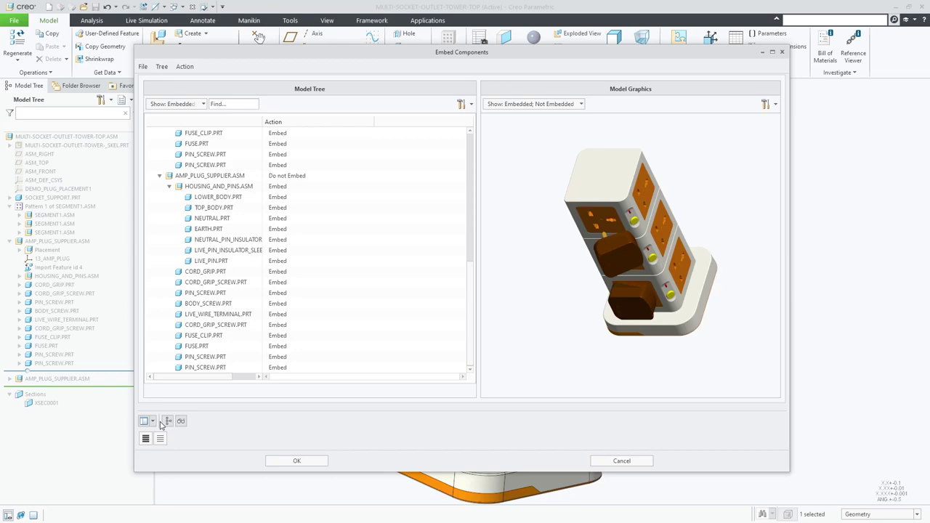
left_click(490, 140)
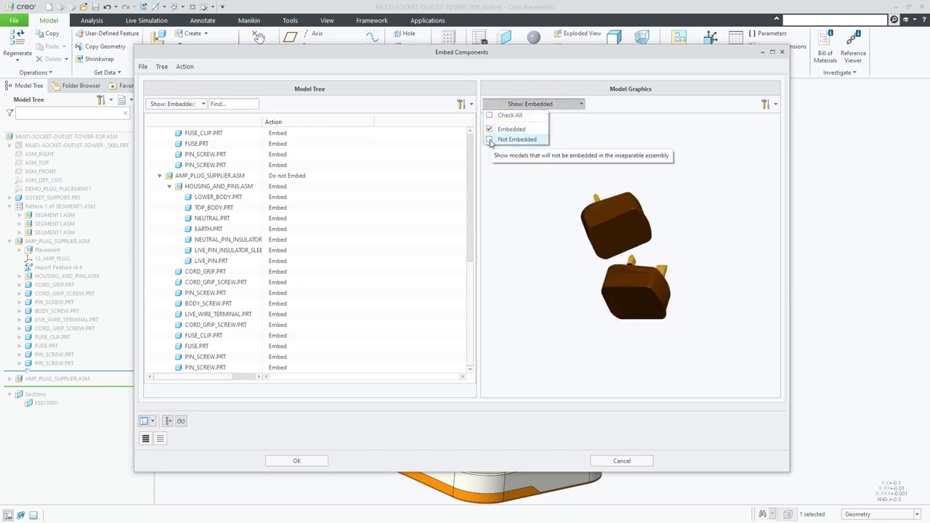
left_click(490, 140)
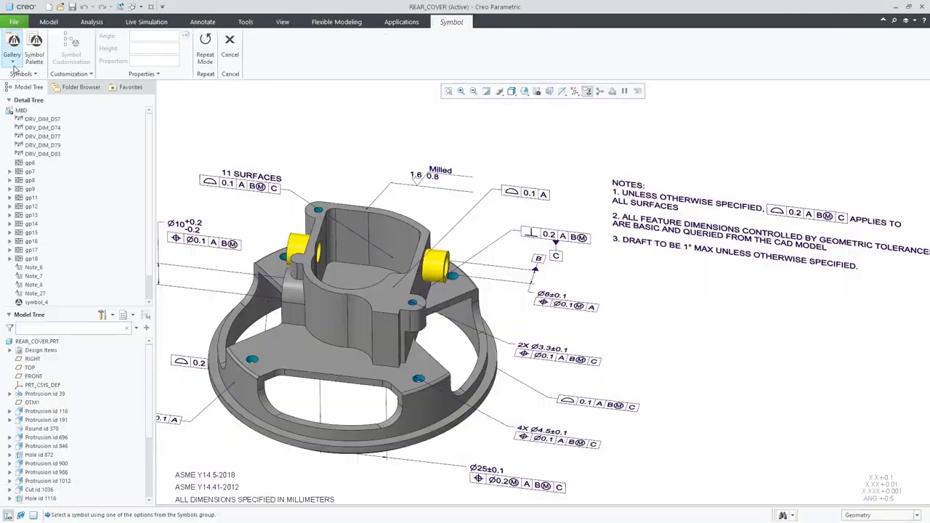
left_click(13, 66)
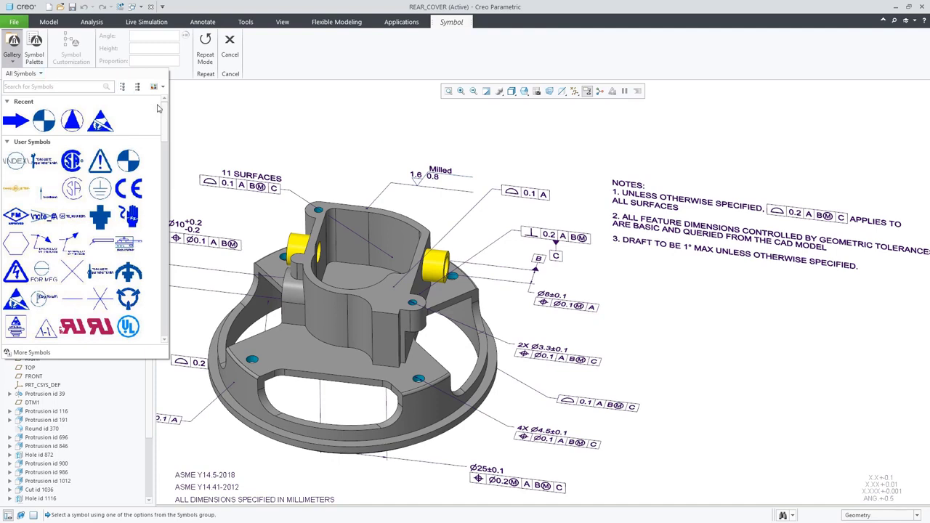
Find the flag note symbol in large-thumbnail view and place it on the inner pocket surfaces.
left_click_drag(165, 111, 164, 157)
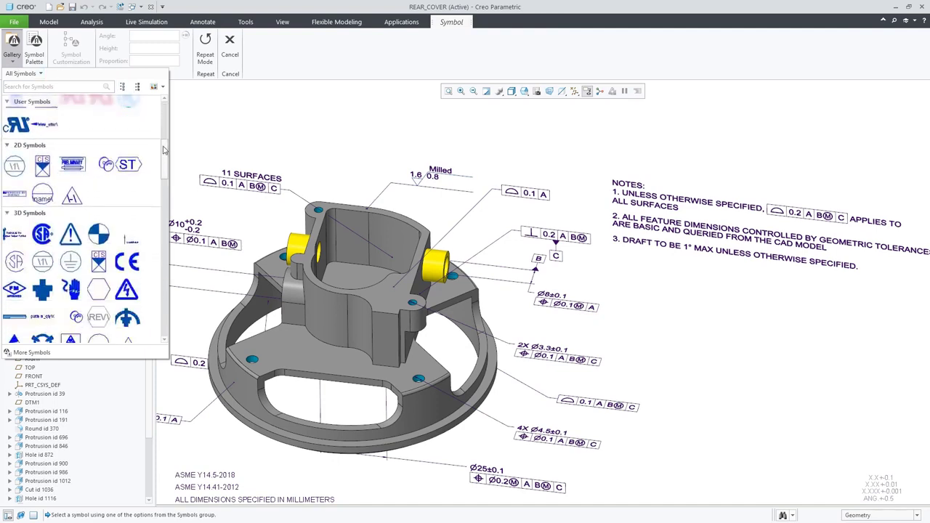
left_click(162, 86)
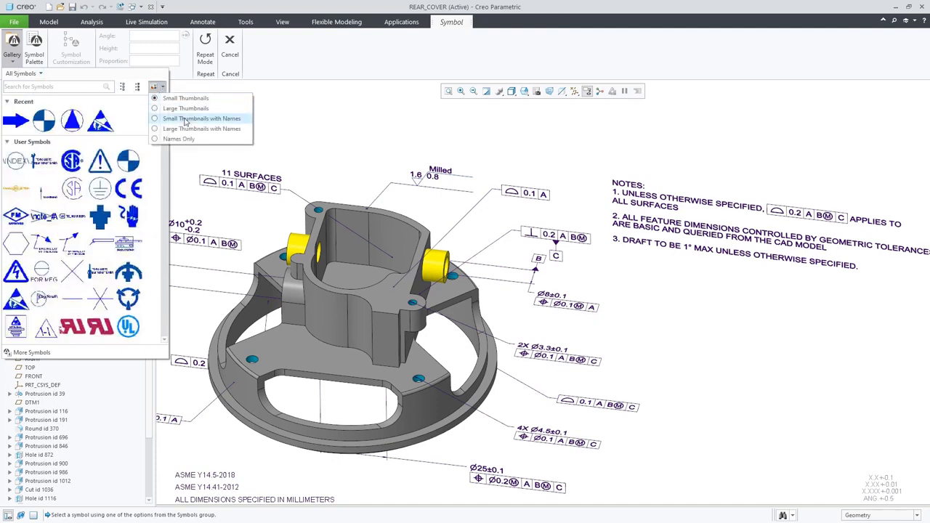
left_click(195, 128)
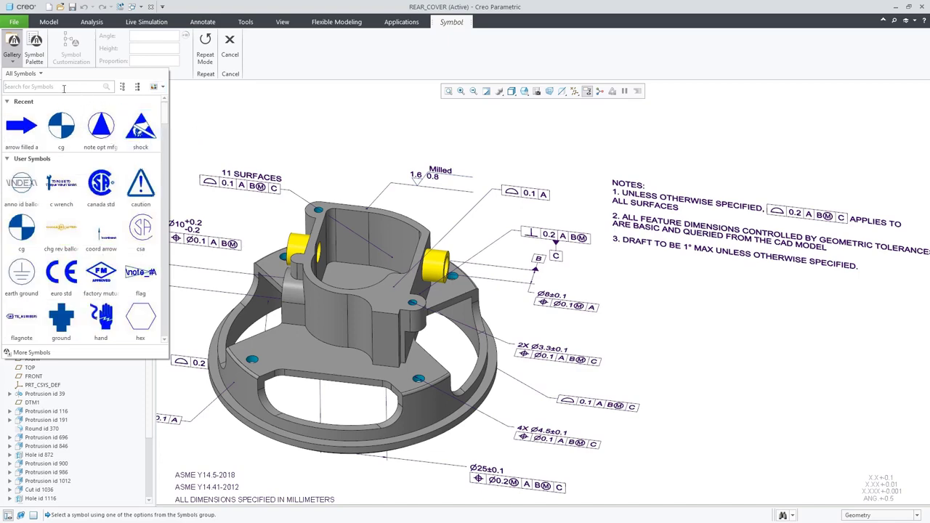
left_click(58, 86)
type("flag")
left_click(101, 130)
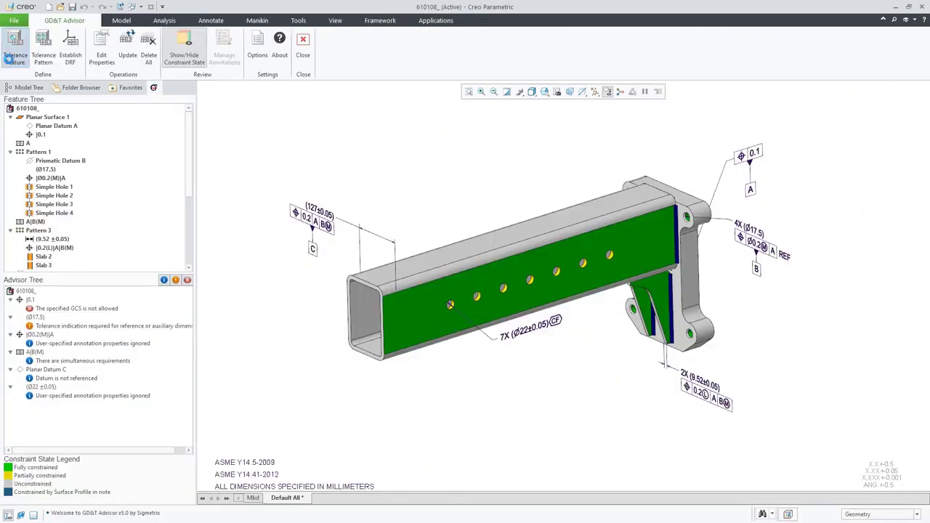
left_click(8, 58)
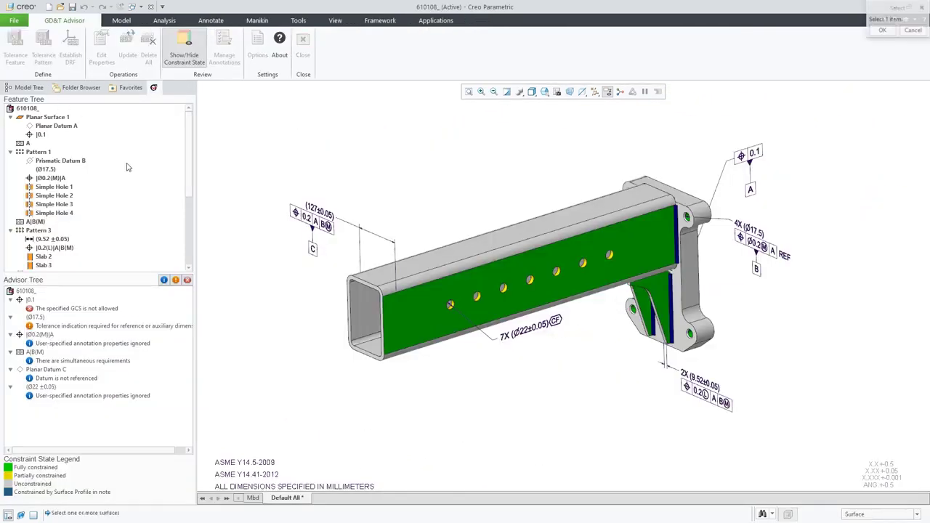
Tolerance the tube end face with profile of a surface 0.5 referencing A|B at MMC.
left_click(360, 352)
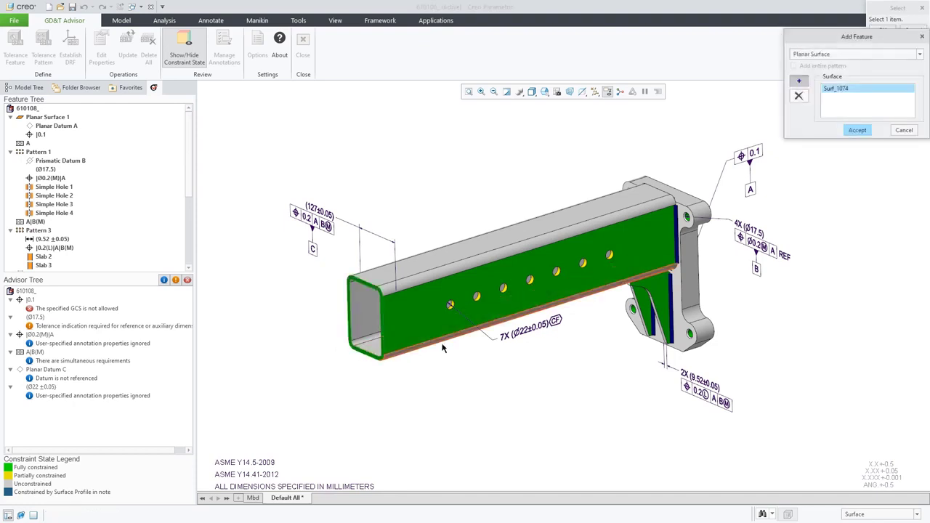
left_click(856, 131)
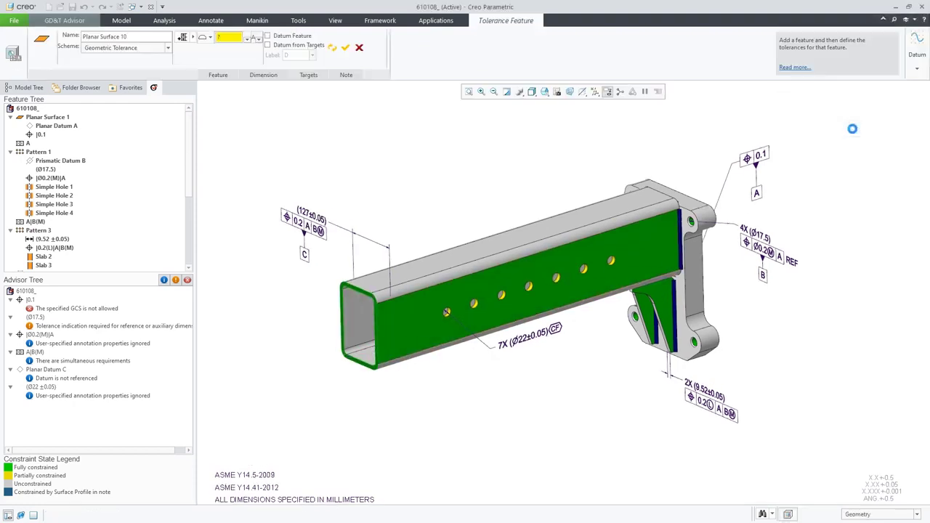
left_click(208, 40)
left_click(237, 109)
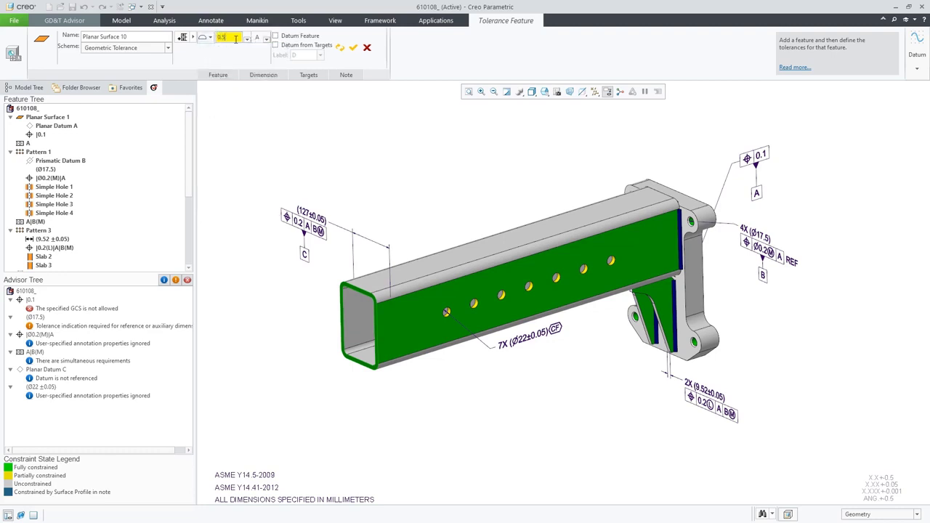
left_click(287, 49)
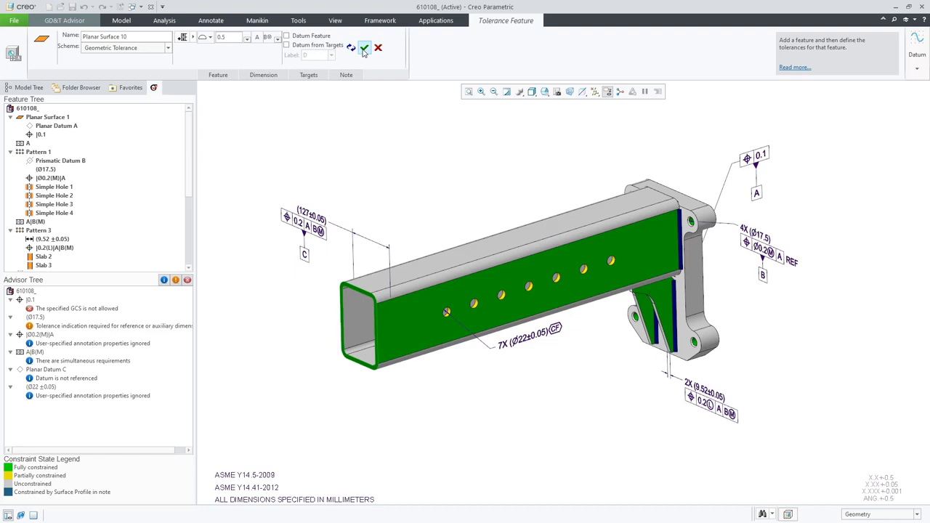
left_click(364, 49)
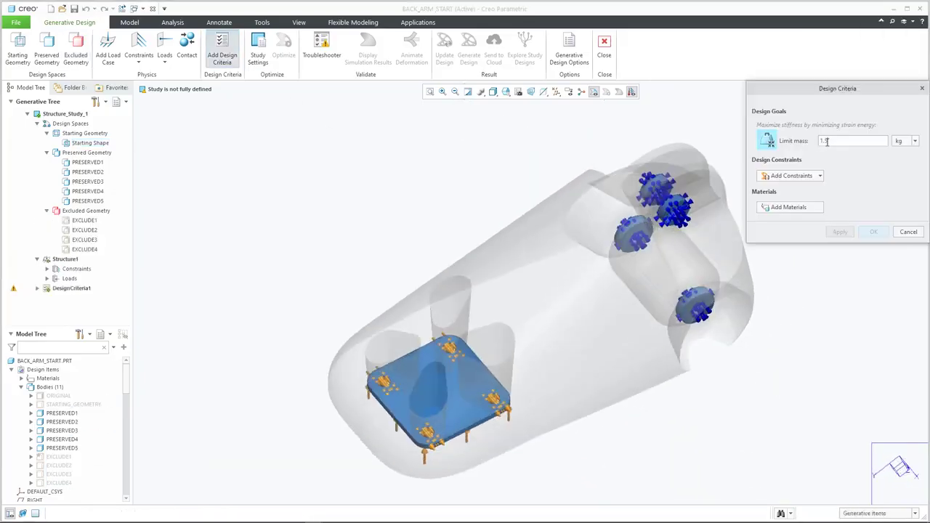
Add a planar symmetry constraint about the RIGHT plane to the back-arm study.
left_click(791, 175)
left_click(797, 295)
left_click(208, 344)
Run the optimization and generate the result as reconstructed geometry in the current part.
left_click(781, 234)
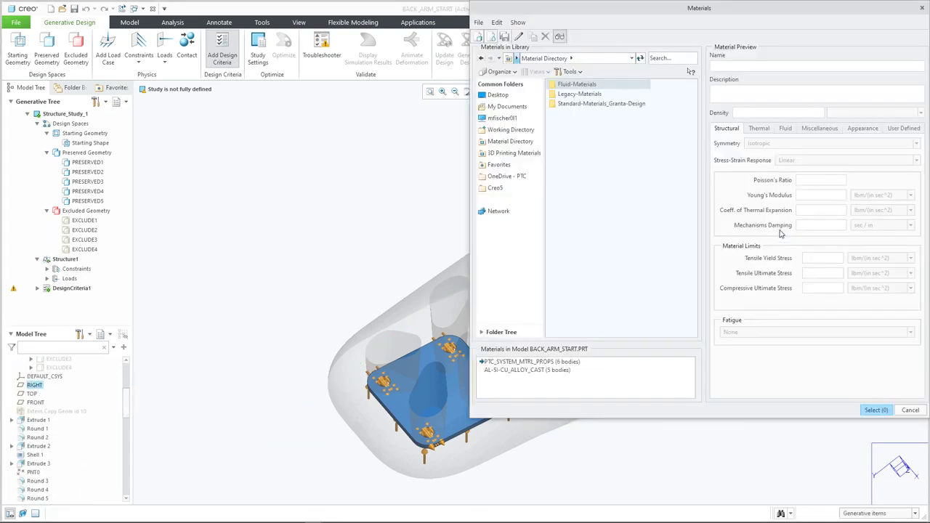
left_click(283, 52)
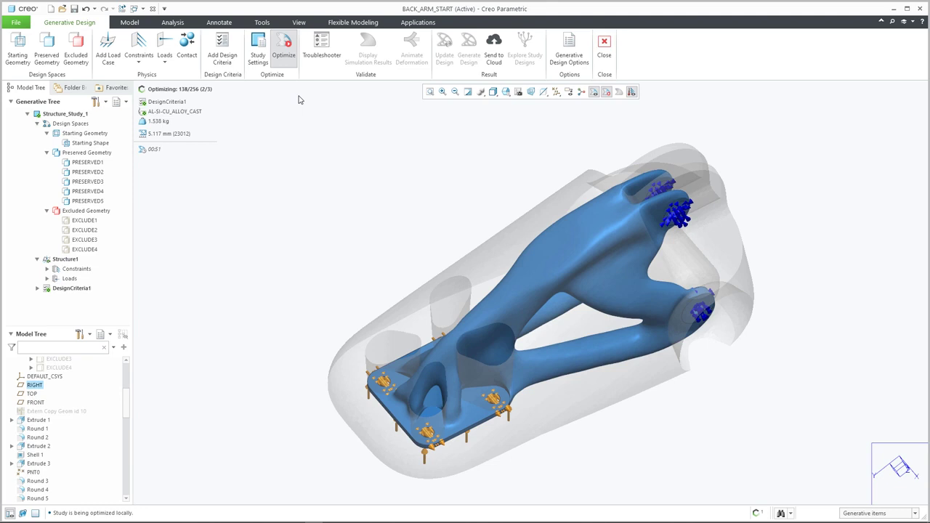
left_click(468, 54)
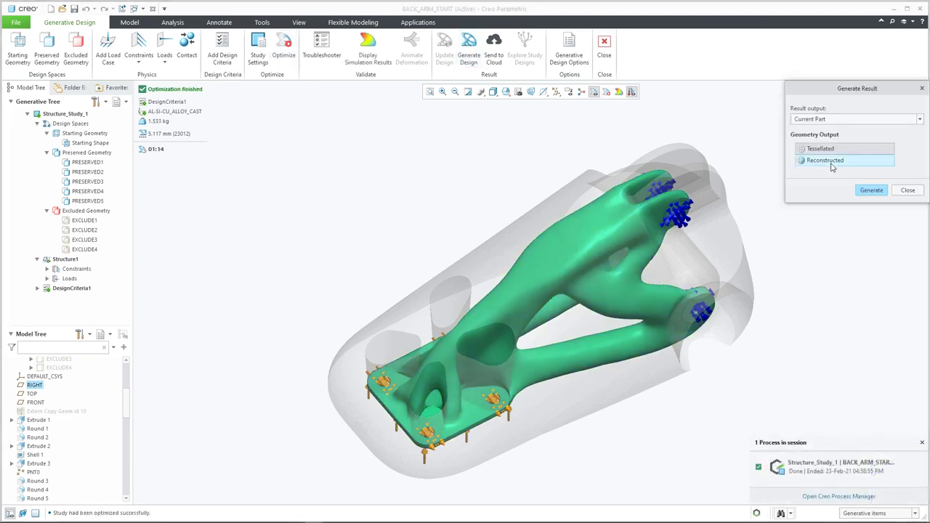
left_click(875, 223)
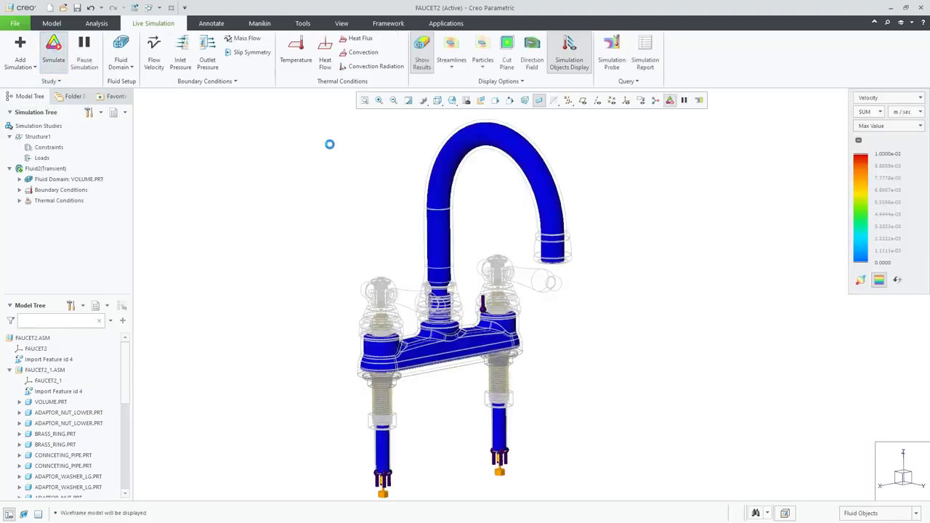
Probe the flow velocity at the faucet spout outlet.
left_click(612, 51)
scroll(537, 276, "up", 3)
left_click(544, 222)
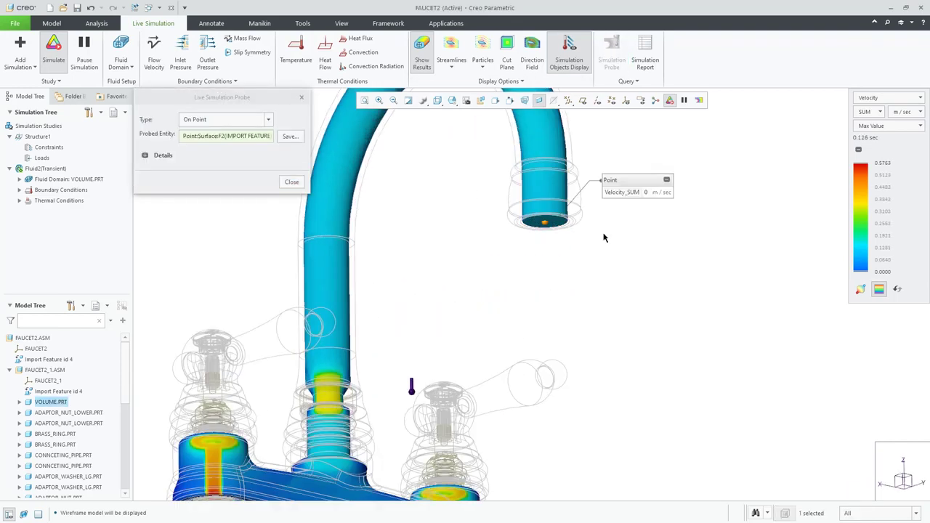
left_click(291, 182)
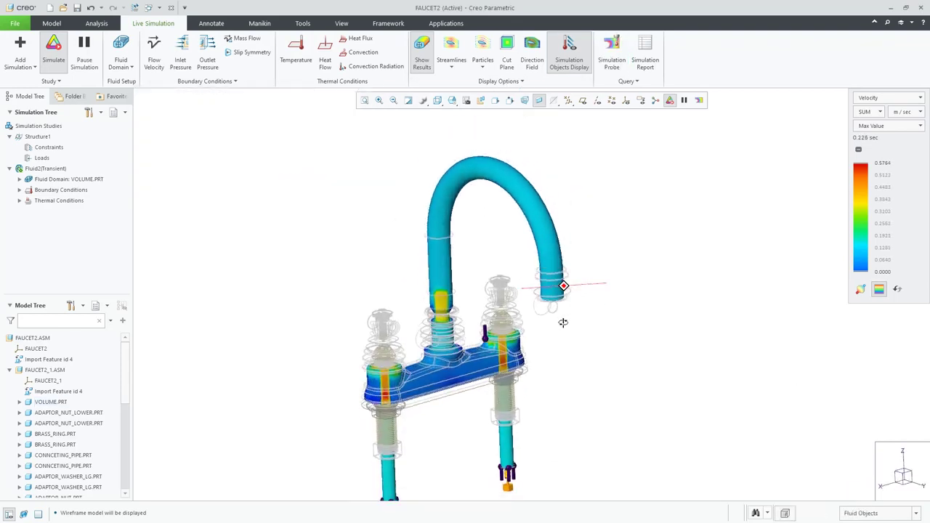
Rerun the flow, try direction field, streamlines, particles and cut plane, then show temperature.
left_click(51, 80)
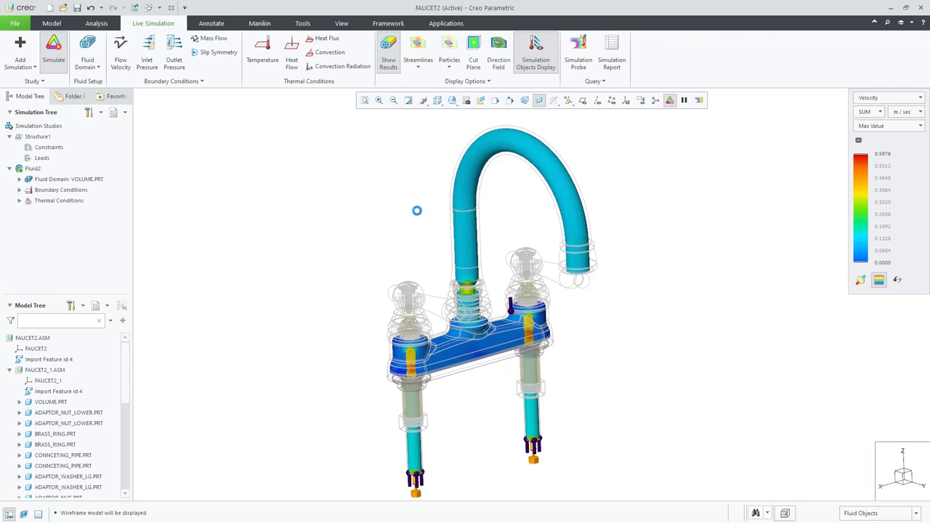
left_click(502, 46)
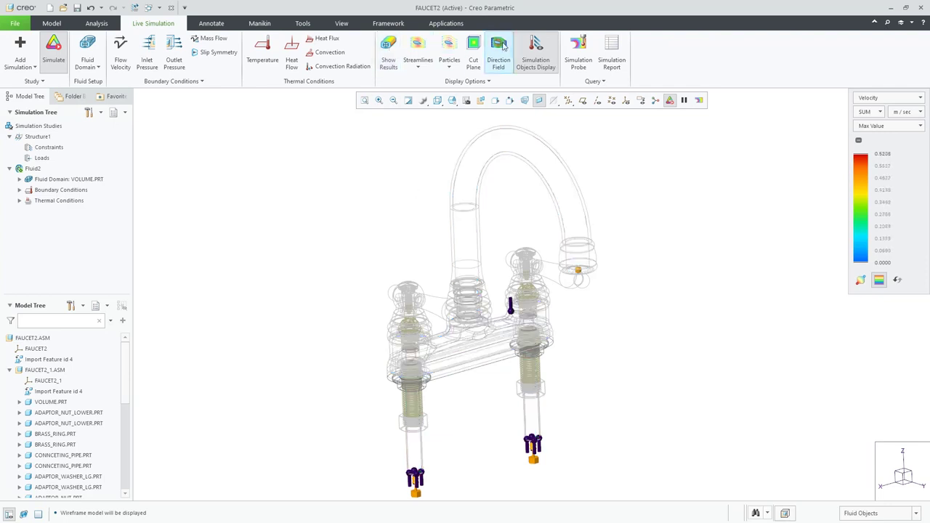
left_click(418, 45)
left_click(448, 51)
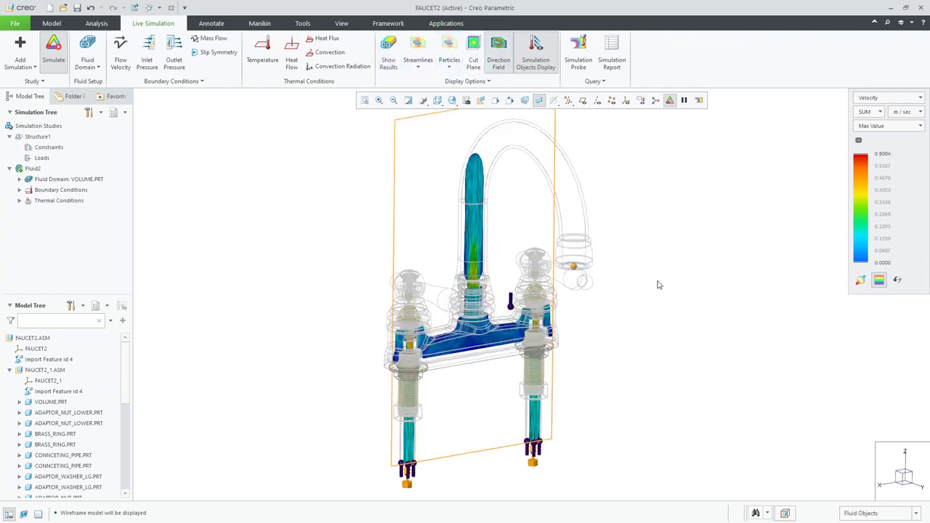
left_click(388, 50)
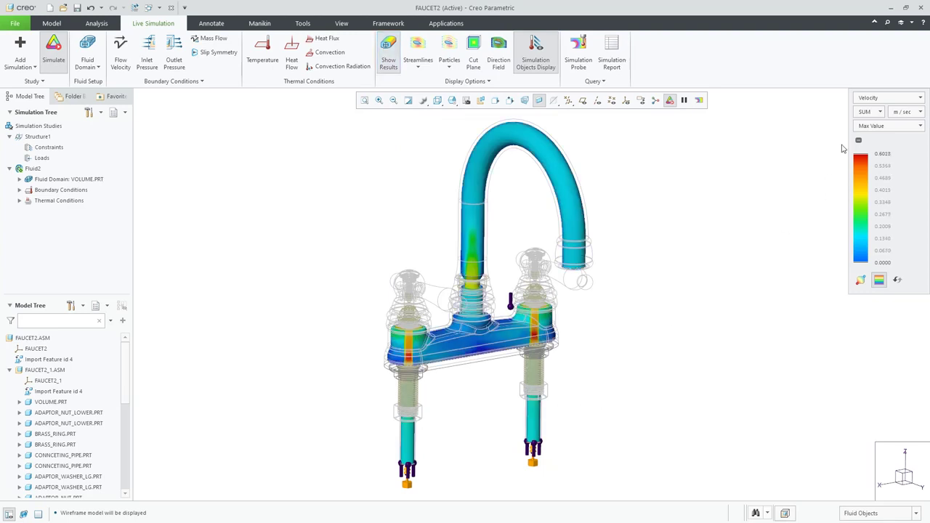
left_click(872, 98)
left_click(877, 135)
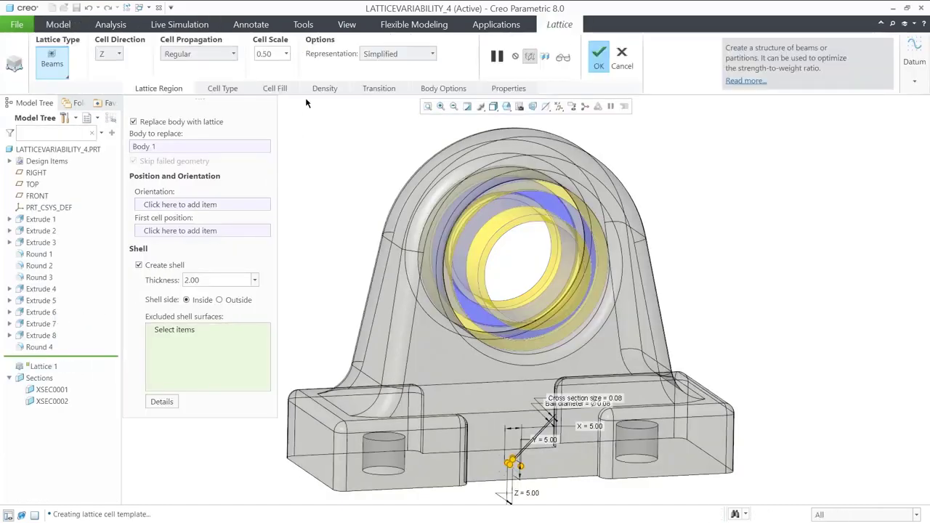
Drive the lattice density from the VM Stress_X_1000_LATTICEVAR_4.CSV simulation results.
left_click(325, 88)
left_click(390, 231)
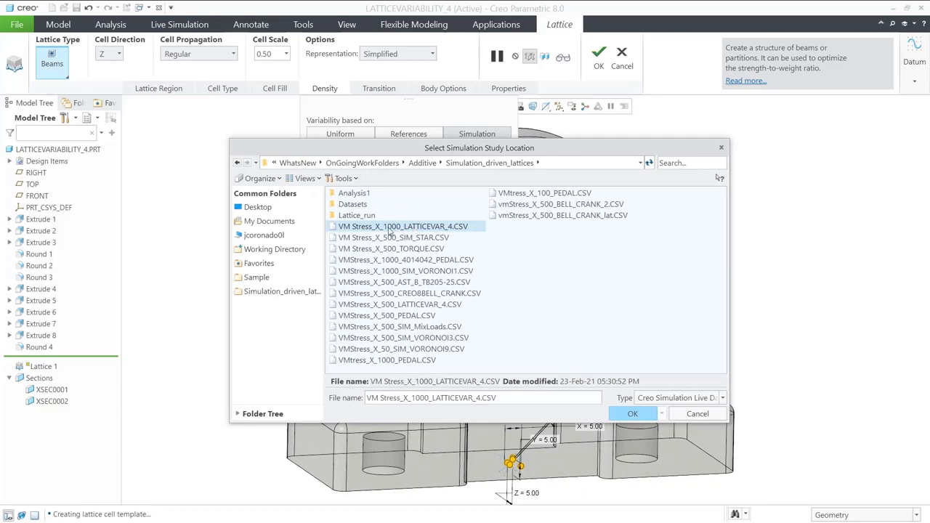
double_click(391, 231)
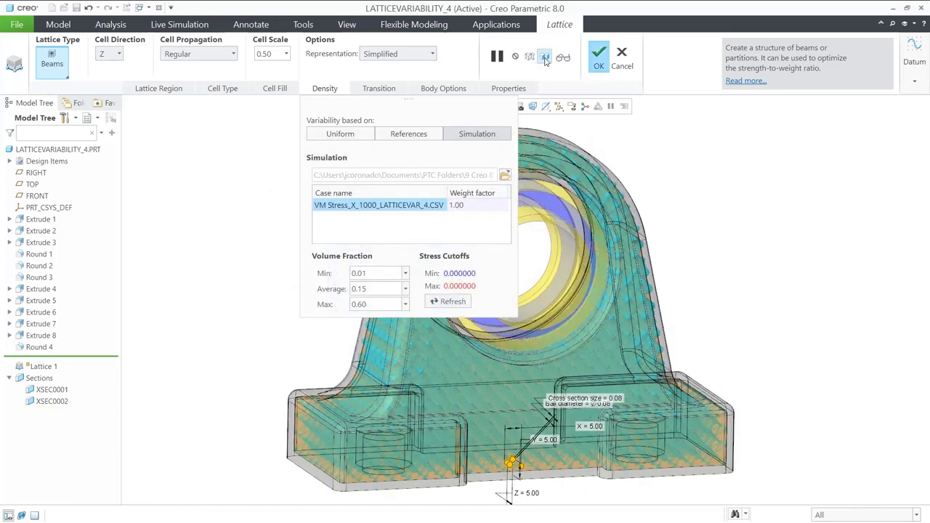
left_click(546, 106)
Orient the bearing block to the front saved view.
left_click(582, 162)
left_click(598, 57)
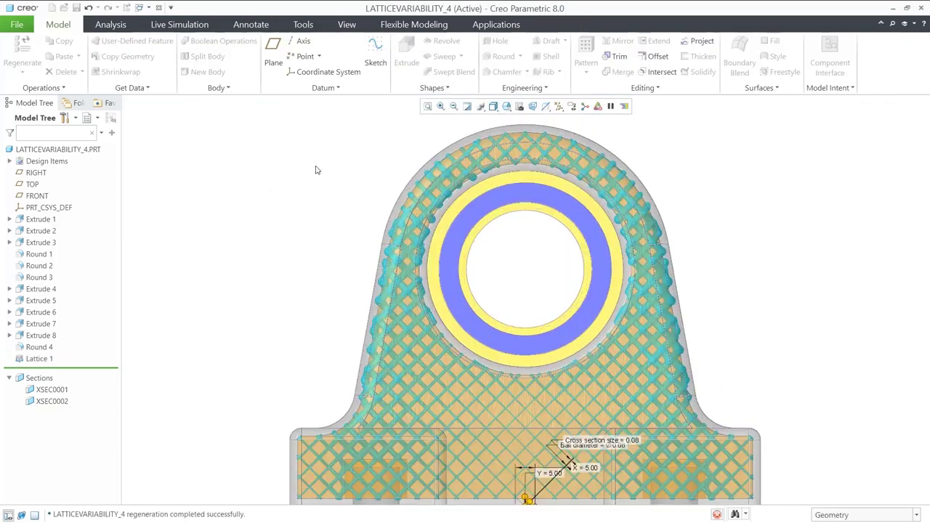
left_click(180, 24)
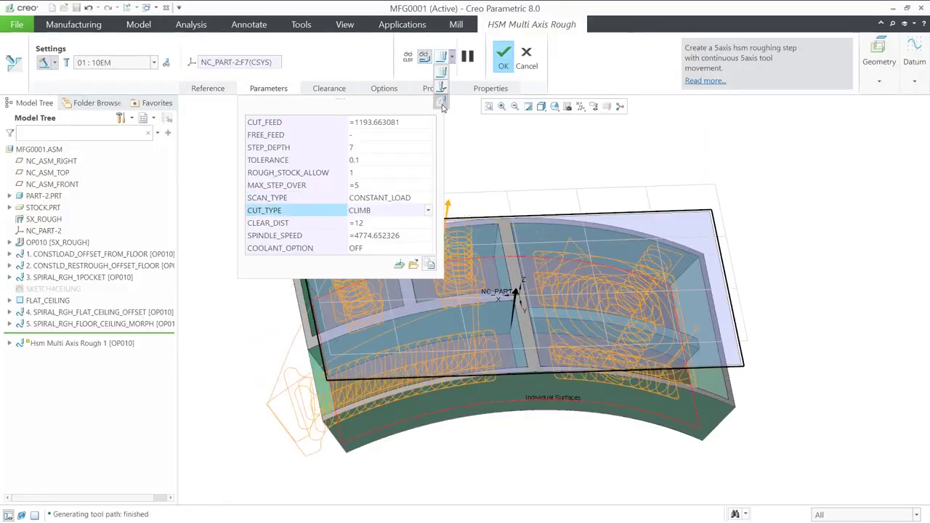
Simulate material removal for the roughing step, then switch its axis control to 3+2 Axis.
left_click(442, 103)
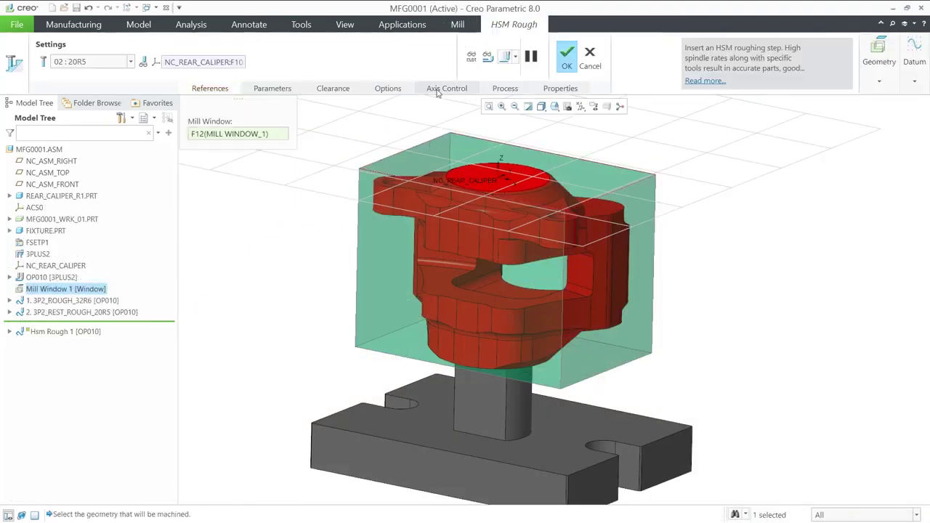
left_click(438, 90)
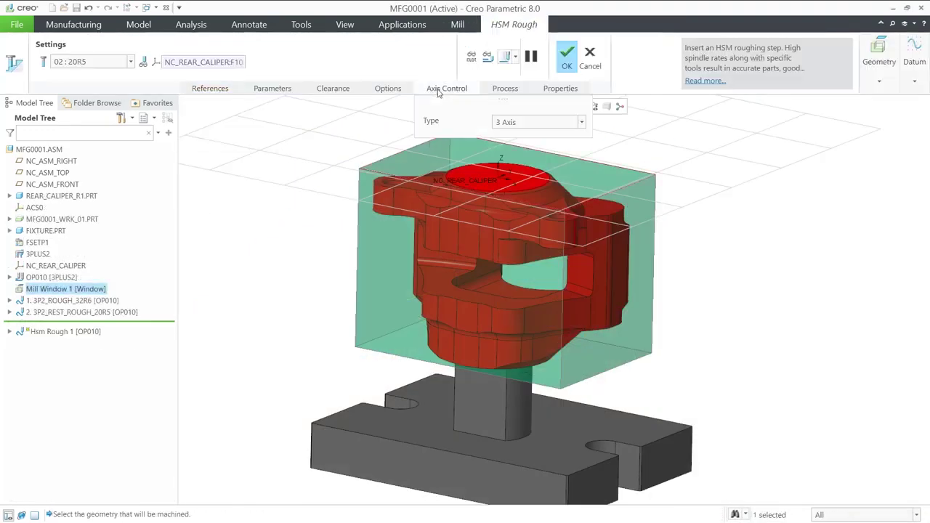
left_click(510, 146)
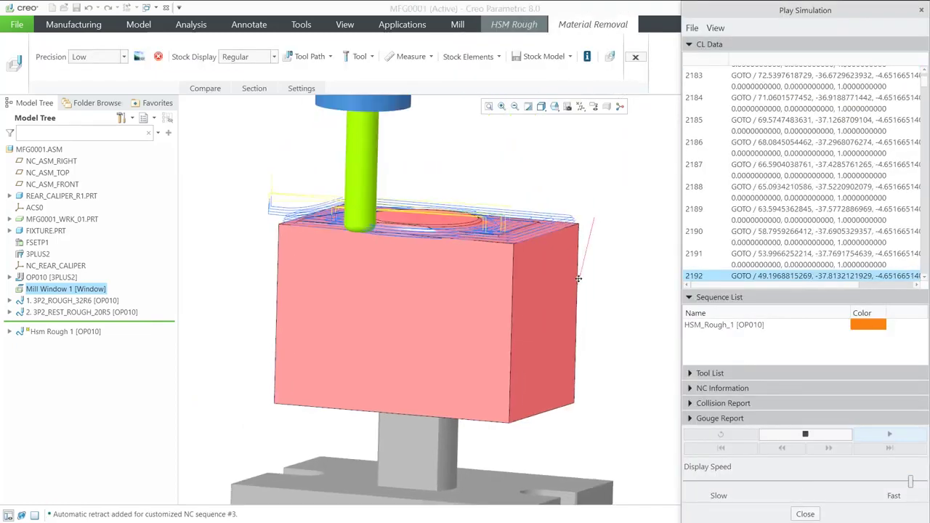
Hide the tool path lines and slow the caliper roughing simulation's display speed.
left_click(309, 56)
left_click(320, 85)
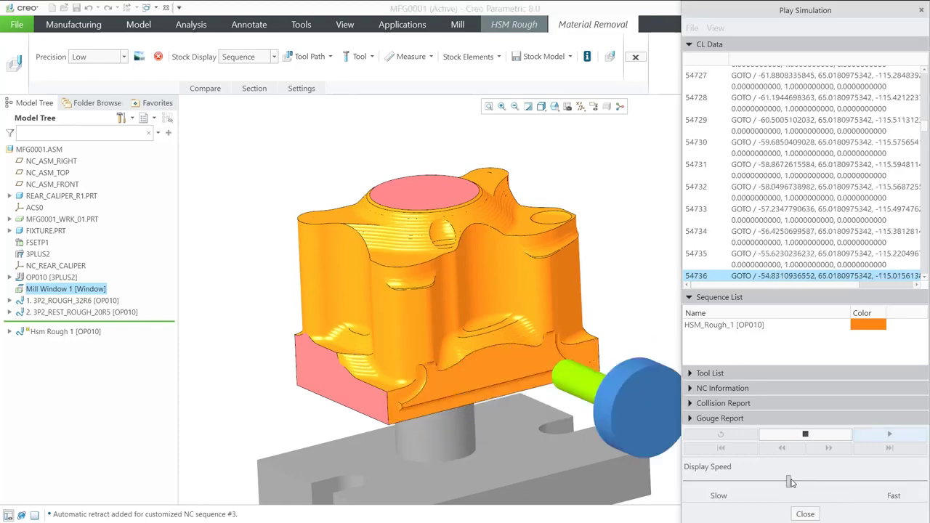
mouse_move(792, 484)
left_mouse_down()
mouse_move(921, 483)
mouse_move(805, 482)
left_mouse_up()
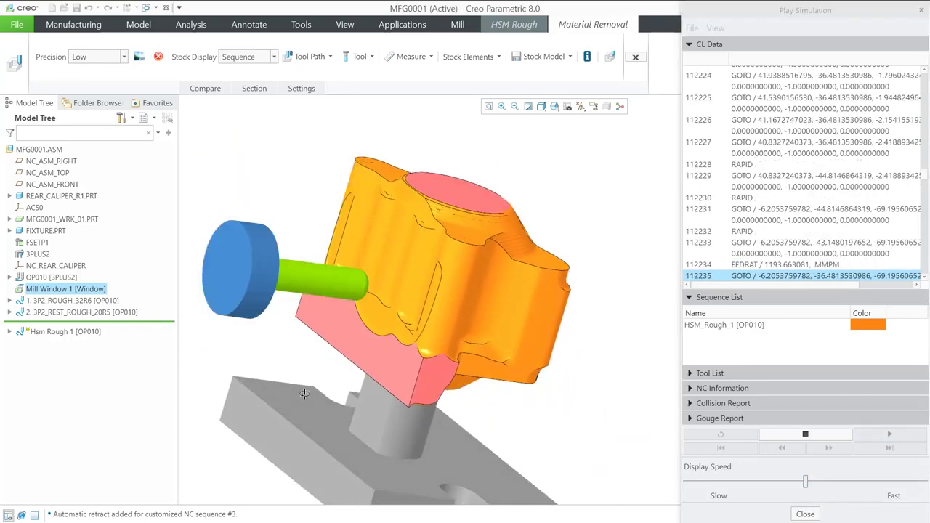
mouse_move(407, 363)
middle_mouse_down()
mouse_move(343, 397)
mouse_move(407, 363)
middle_mouse_up()
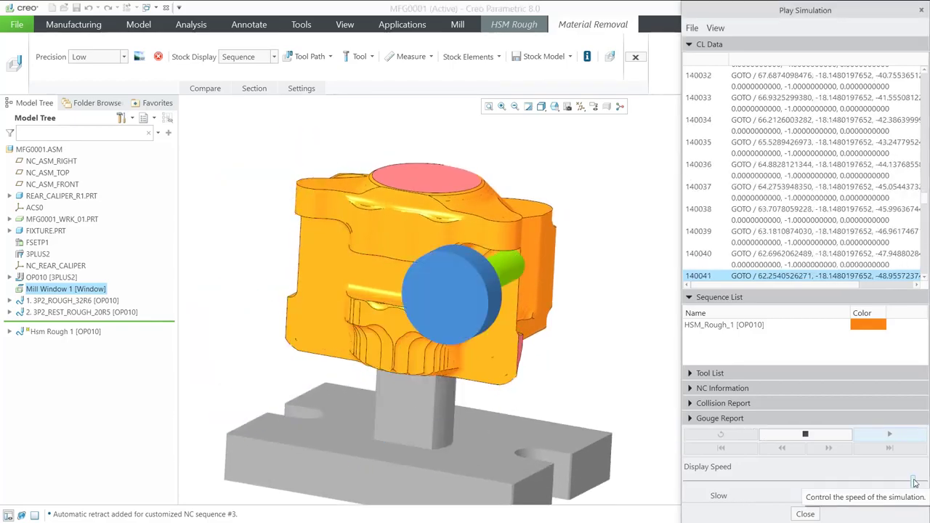